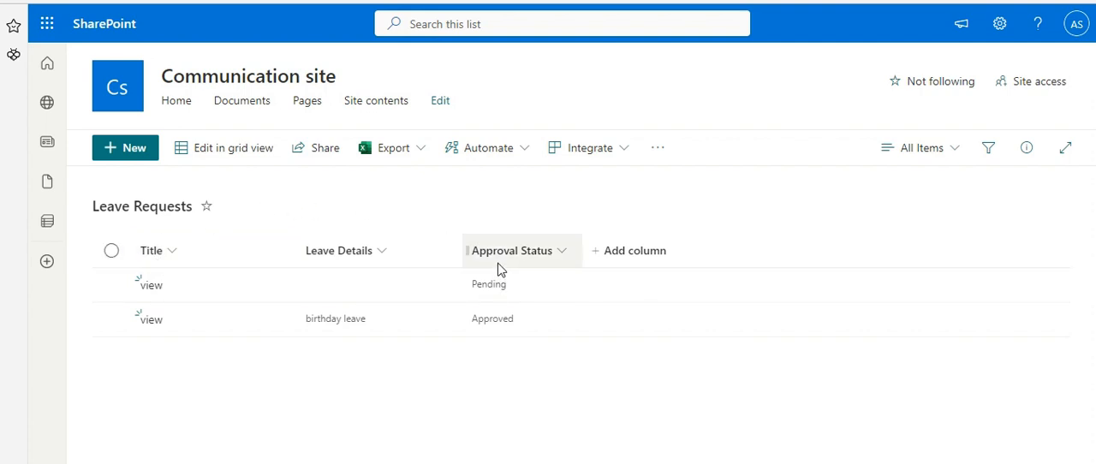
Check which fields the new item form of the Leave Requests list shows, leaving without saving an item
click(129, 151)
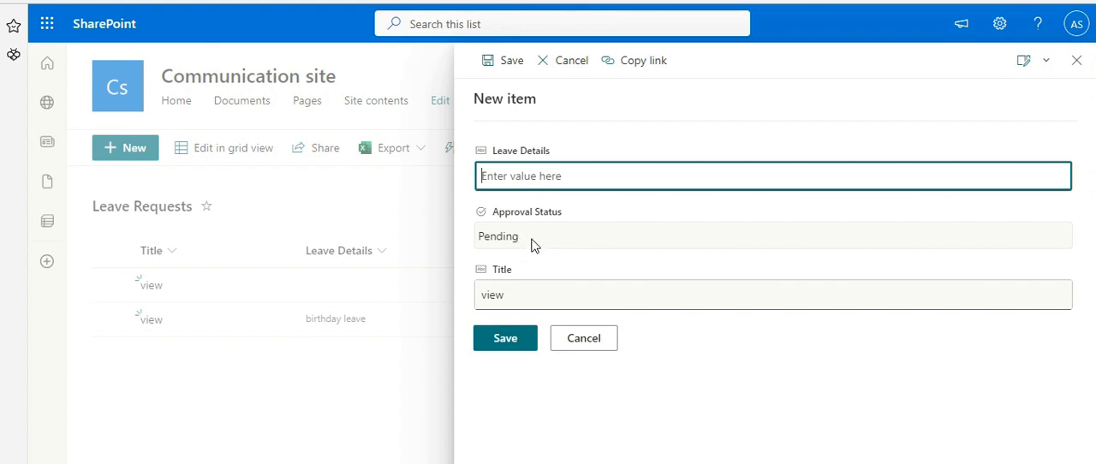
click(1079, 64)
Review the Title column's default value in the Leave Requests list settings, then return to the list
click(999, 25)
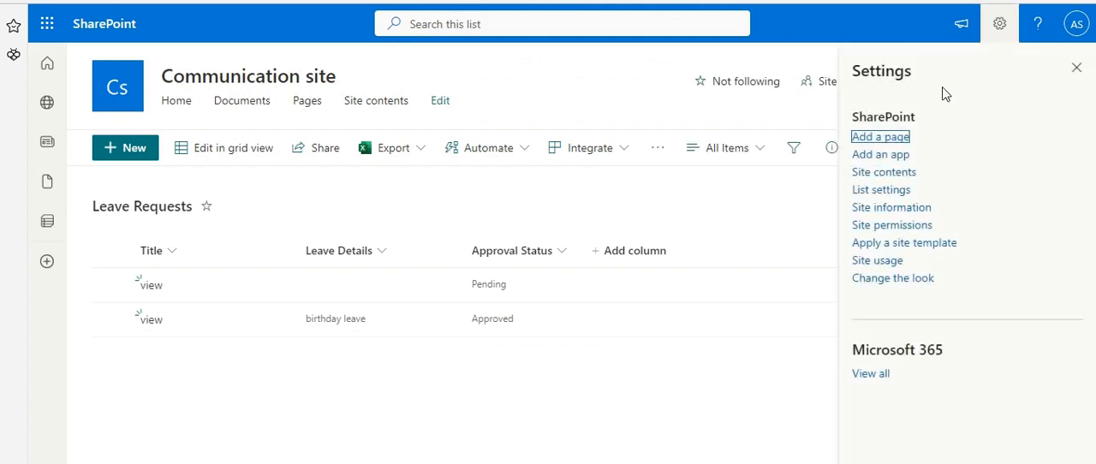
click(867, 192)
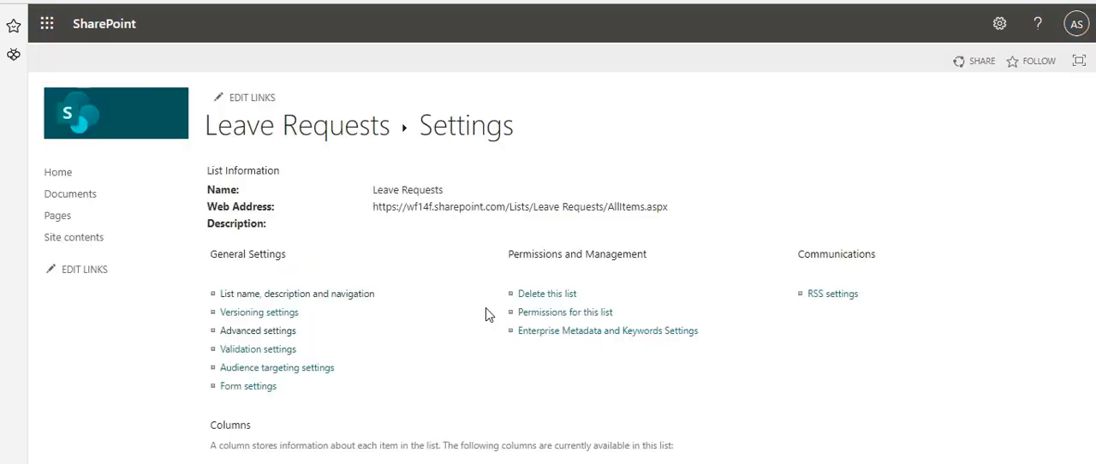
scroll(467, 315, down, 3)
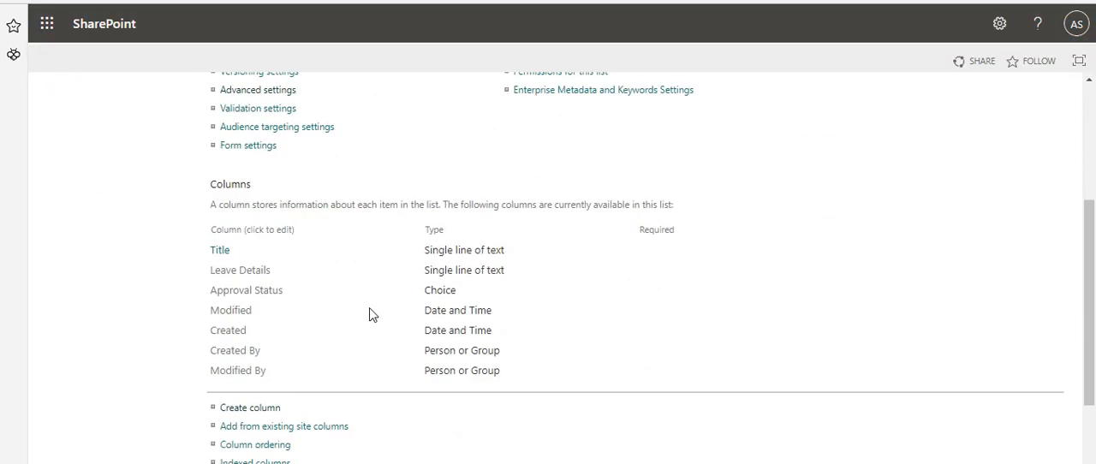
click(220, 256)
scroll(489, 272, down, 5)
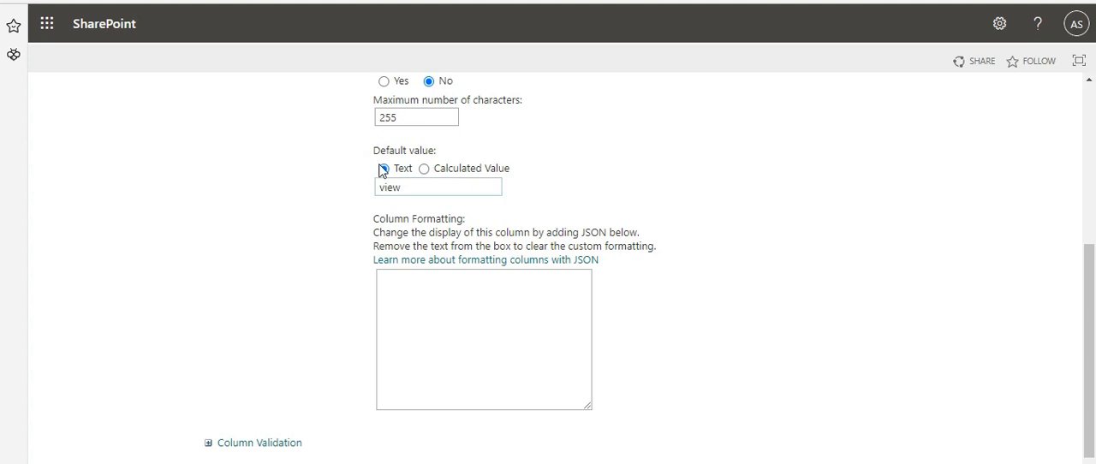
scroll(663, 285, down, 1)
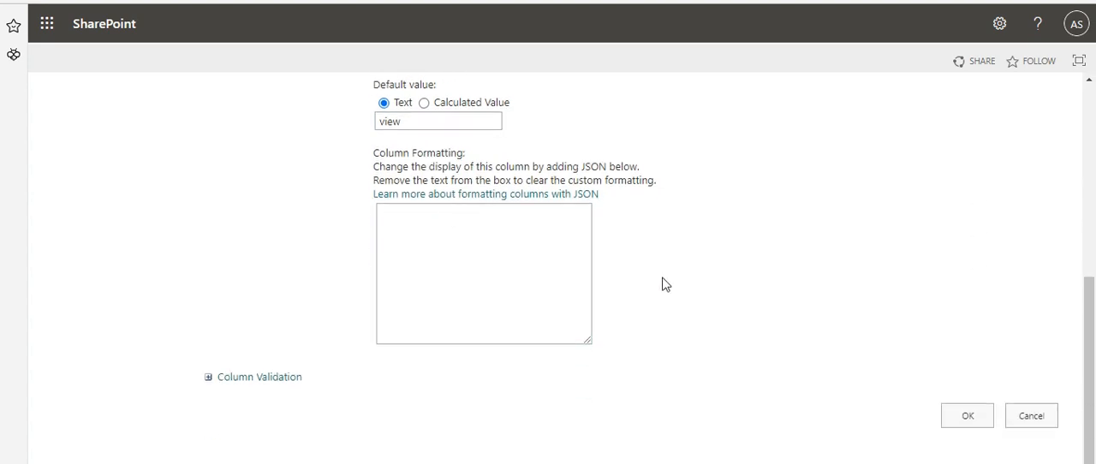
scroll(662, 285, up, 4)
scroll(703, 200, down, 4)
click(967, 417)
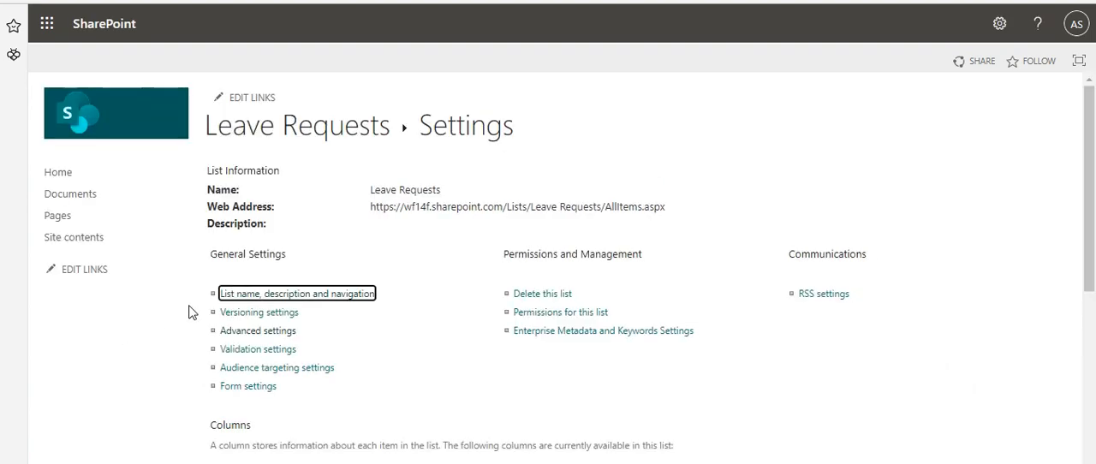
click(233, 125)
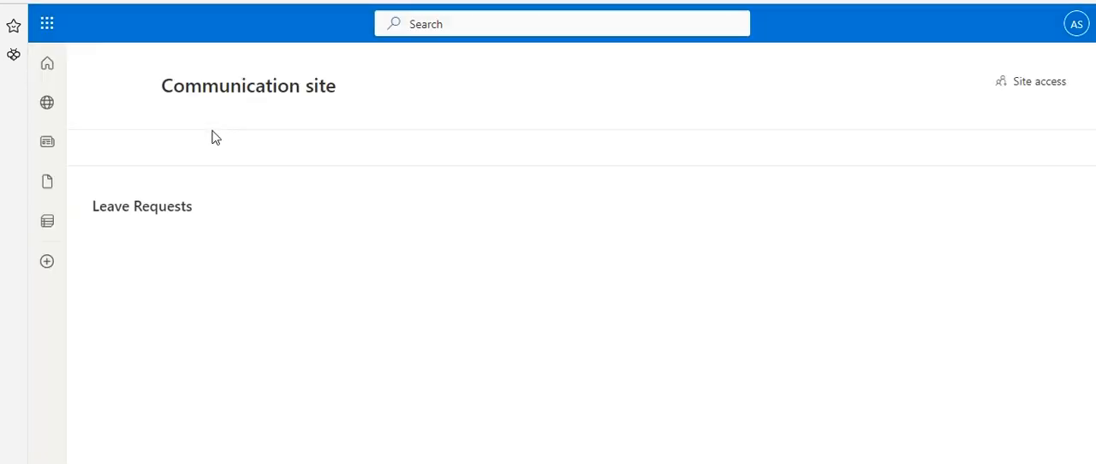
Open the column editor of the new item form and deselect the Title column
click(137, 151)
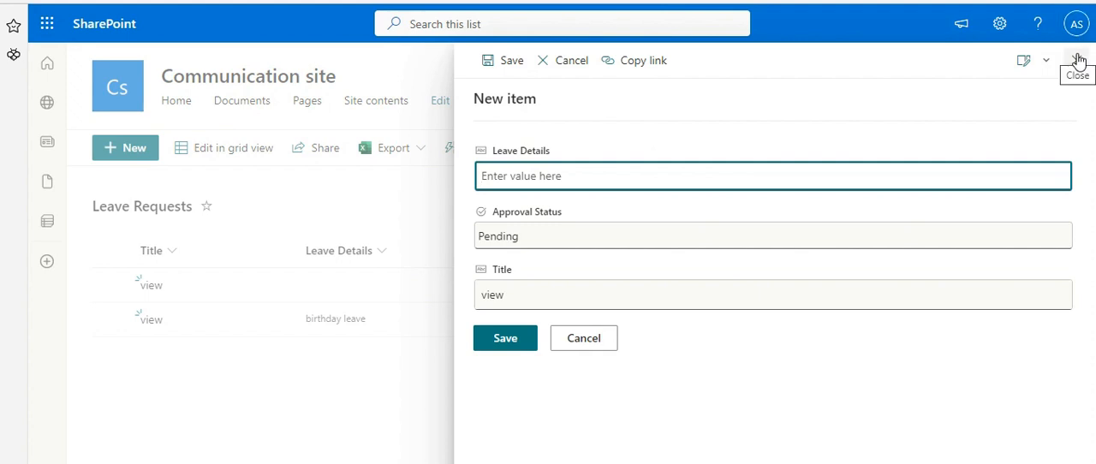
click(1047, 63)
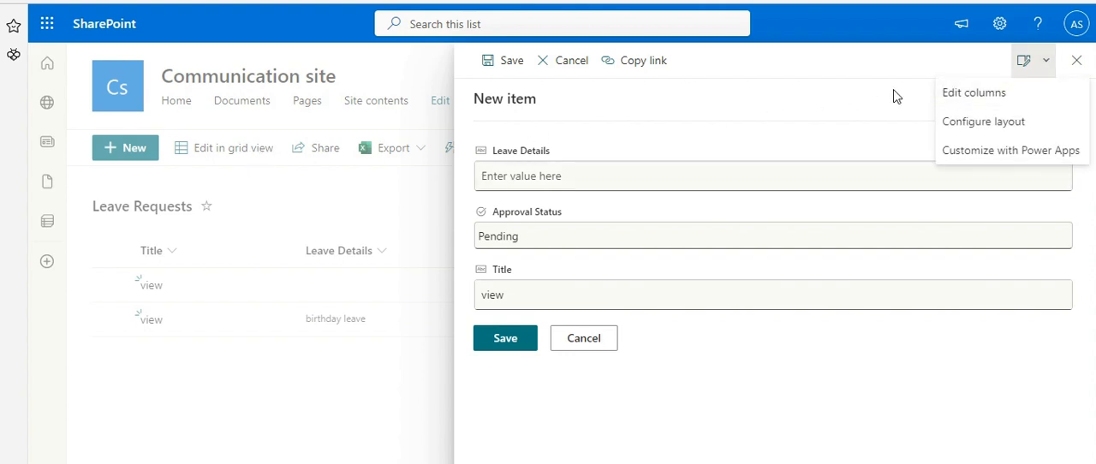
click(977, 104)
click(866, 243)
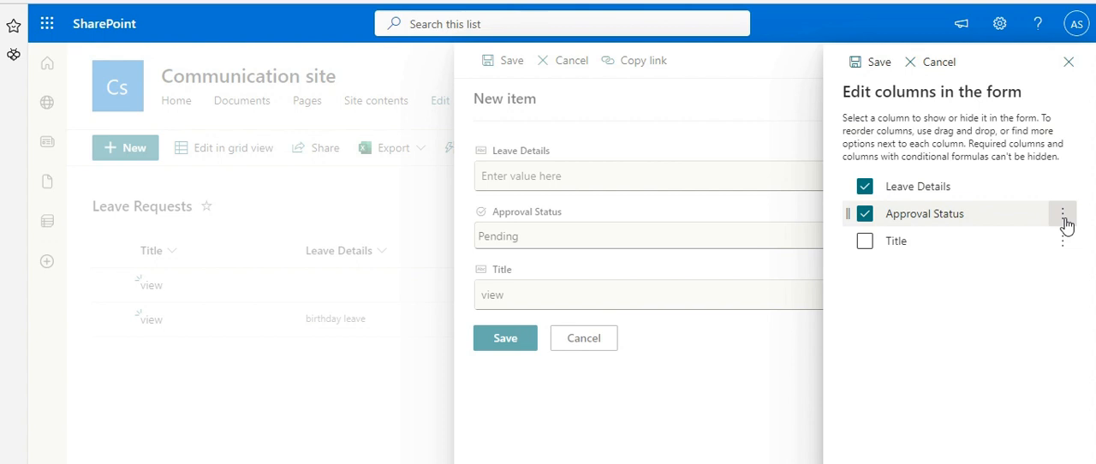
Set the Approval Status field's conditional formula to =if([$Title] == '', 'false', 'true') and save it
click(1063, 215)
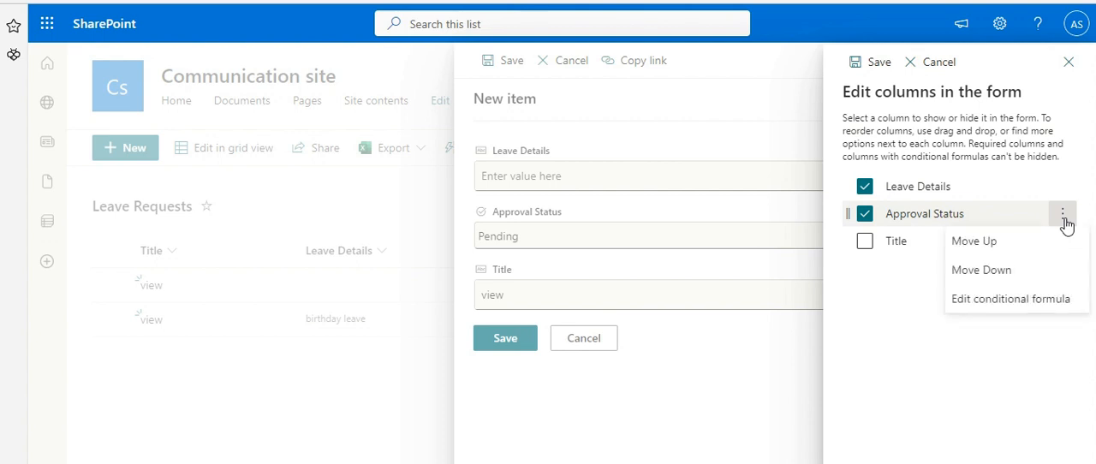
click(1021, 299)
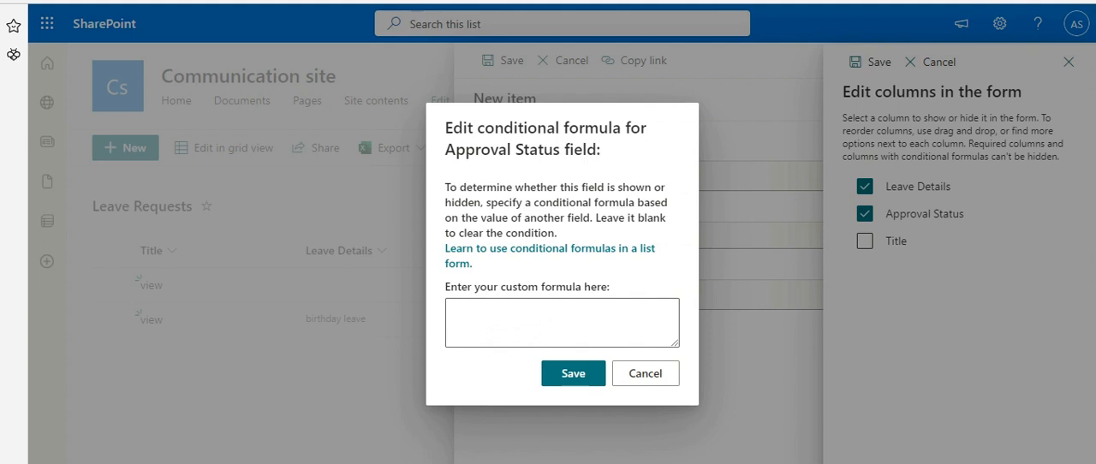
click(622, 325)
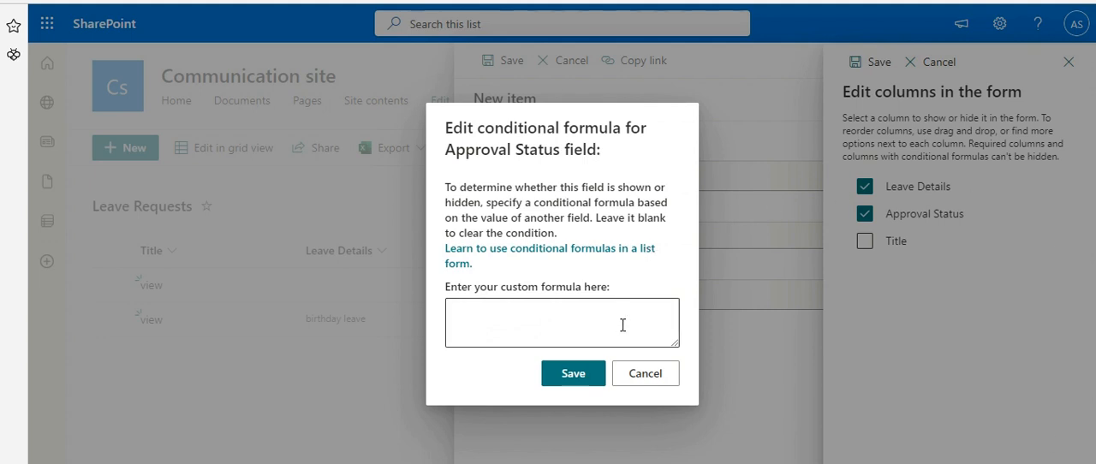
text(=if([$Title] == '', 'false', 'true'))
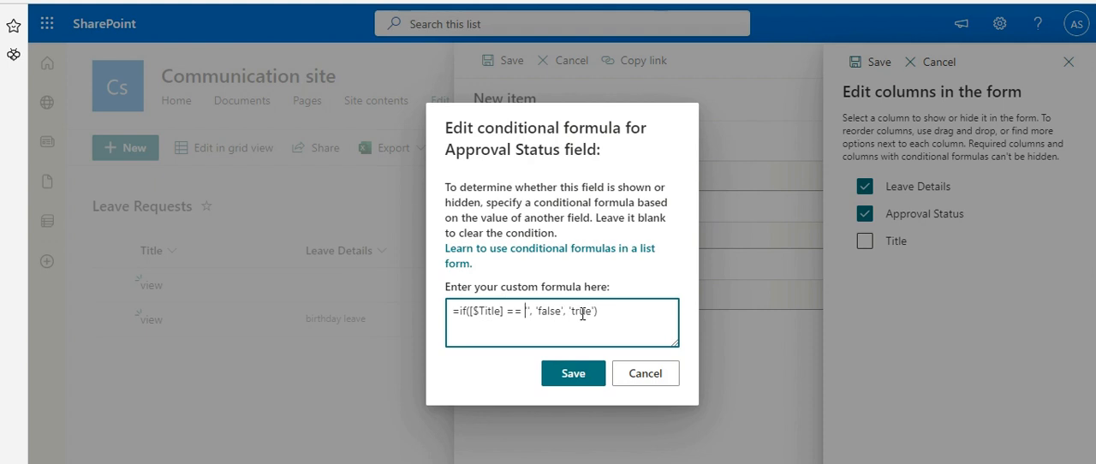
click(578, 373)
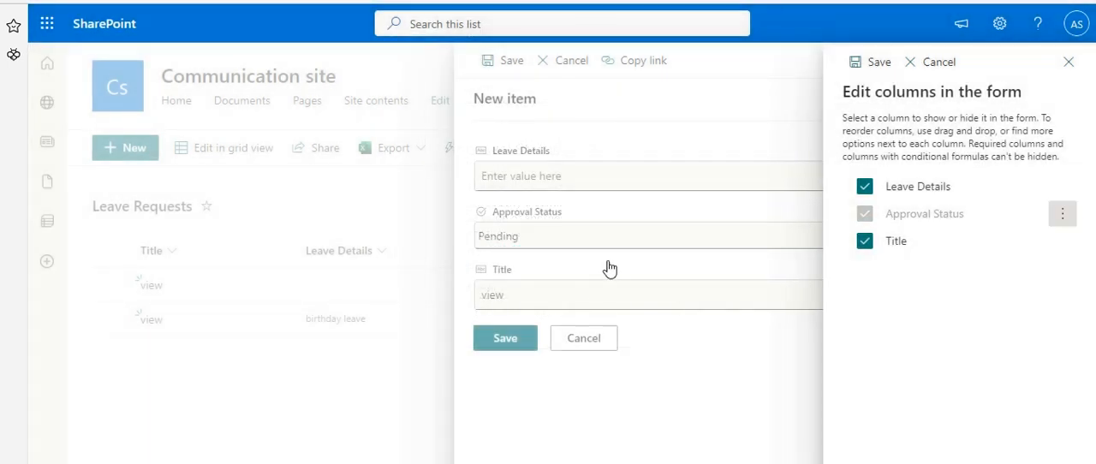
Hide the Title column in the form, save the column changes and close the new item form
click(864, 241)
click(877, 63)
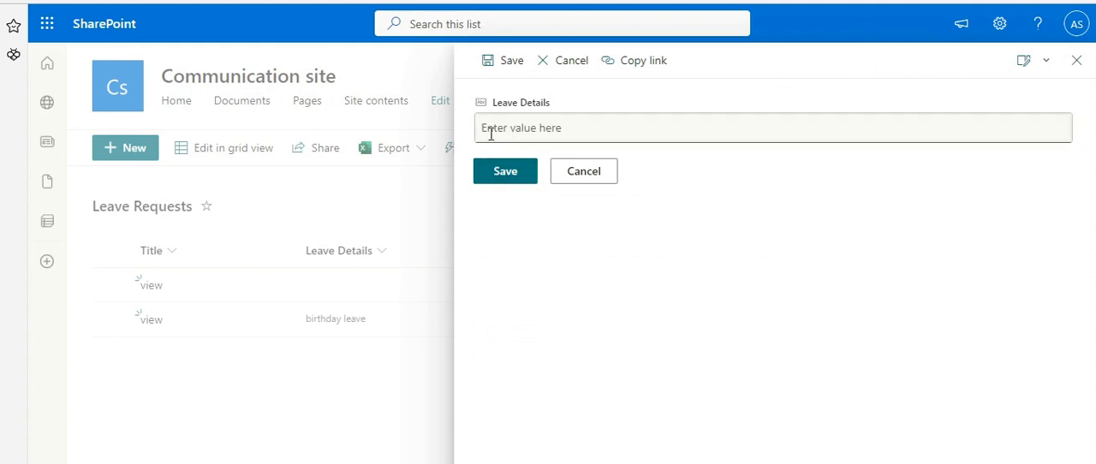
click(1077, 64)
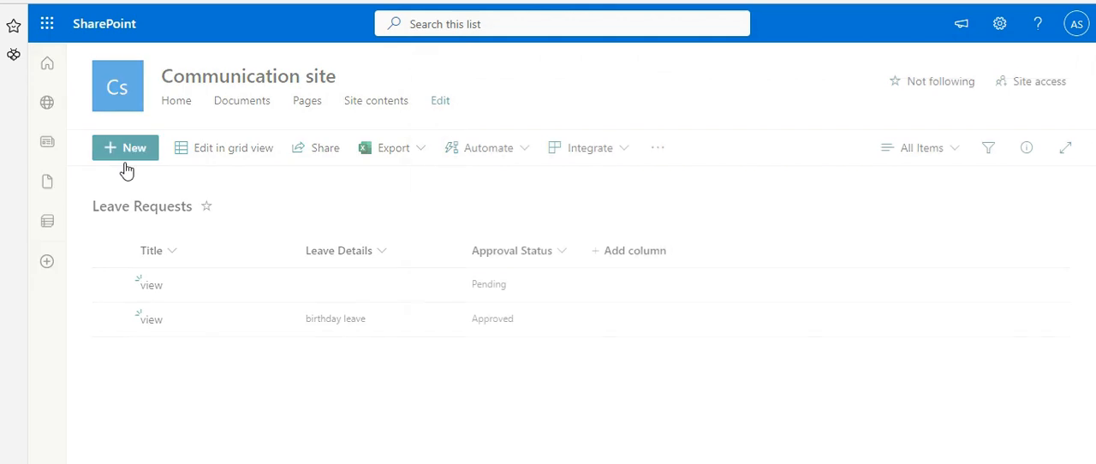
Create a new leave request with Leave Details "bIRTHDAY LEAVE" and save it
click(129, 156)
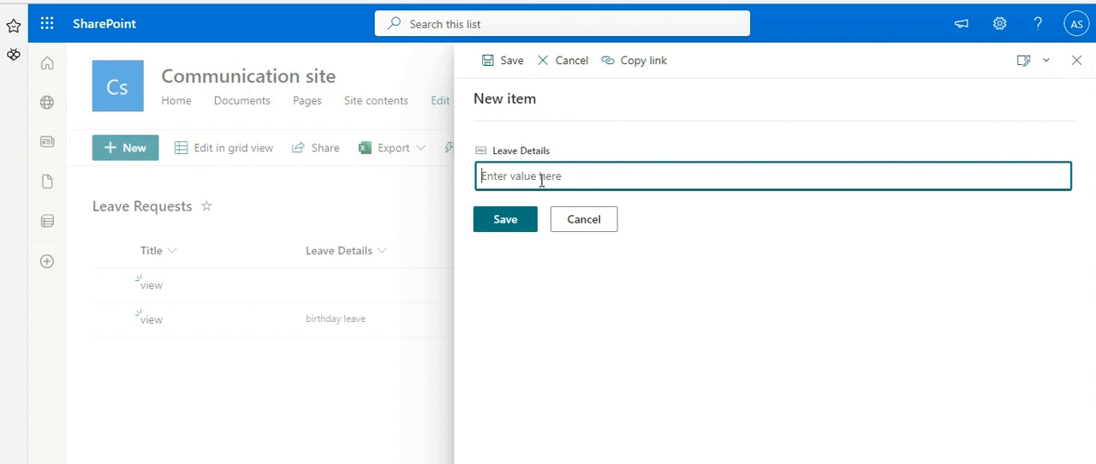
text(bIRTHDAY LEAVE)
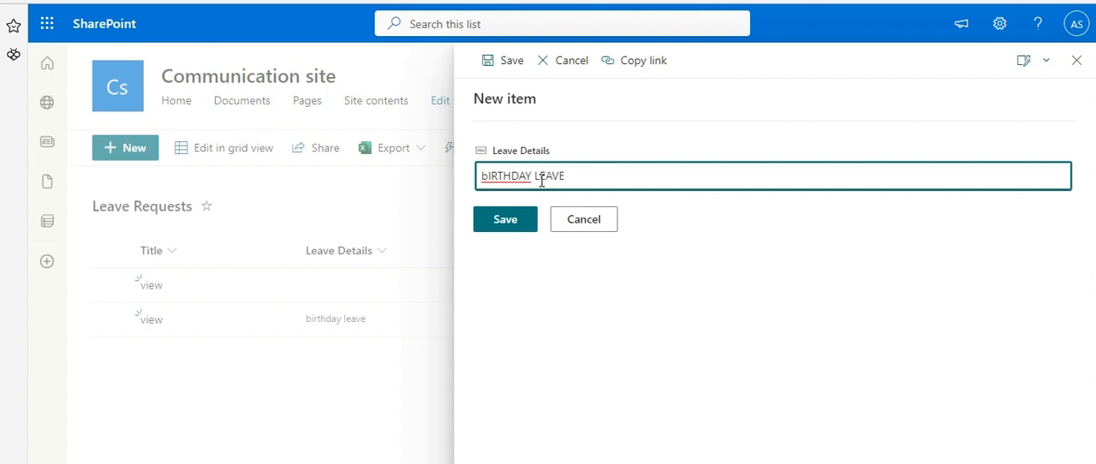
click(520, 221)
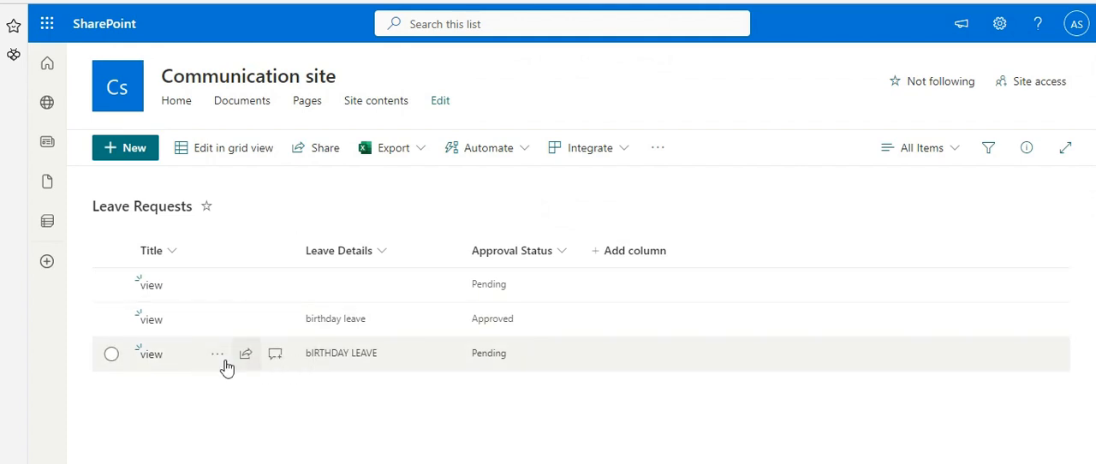
Examine the Approval Status choices in edit mode of the bIRTHDAY LEAVE request, leaving it without saving changes
click(152, 355)
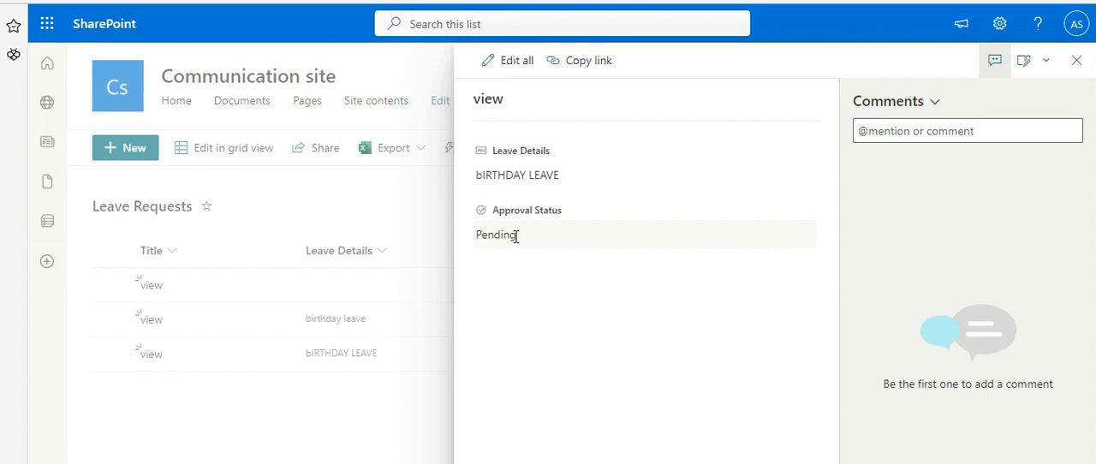
click(515, 70)
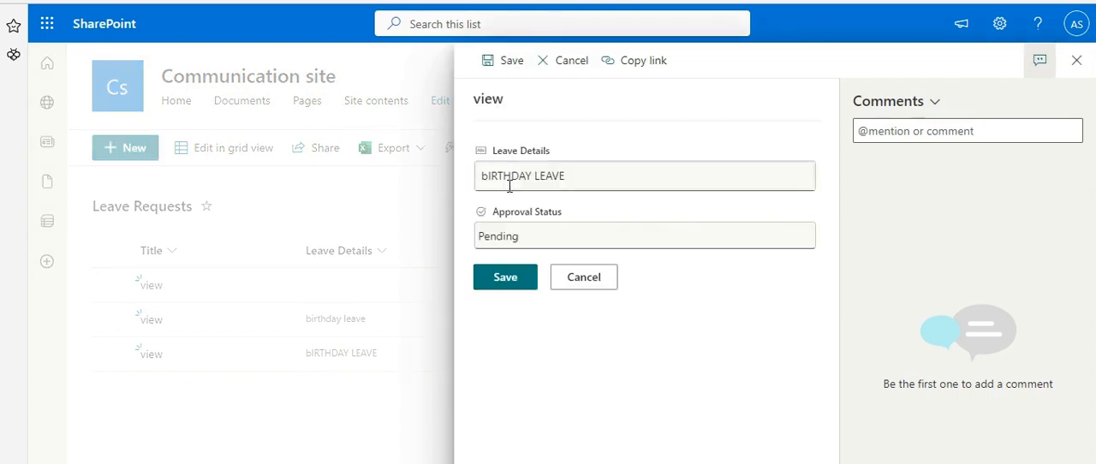
click(521, 238)
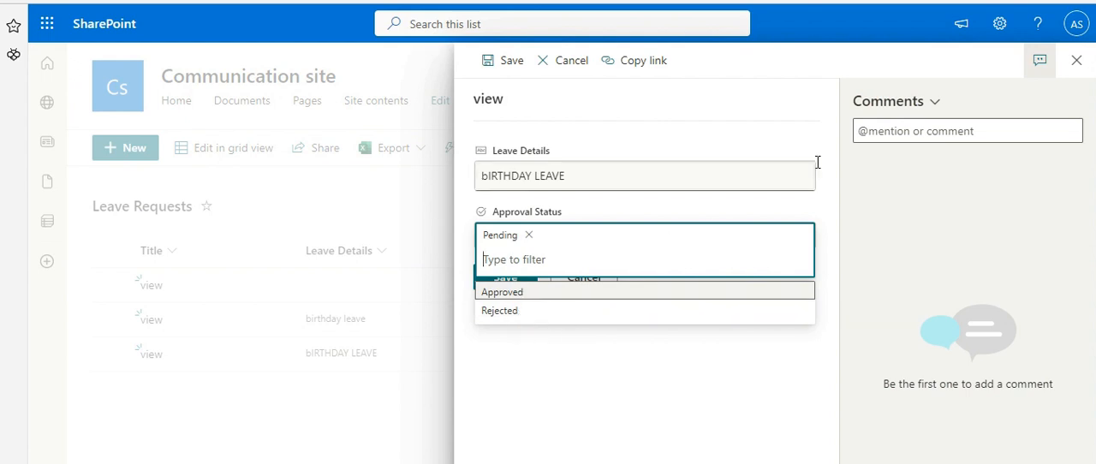
click(1078, 68)
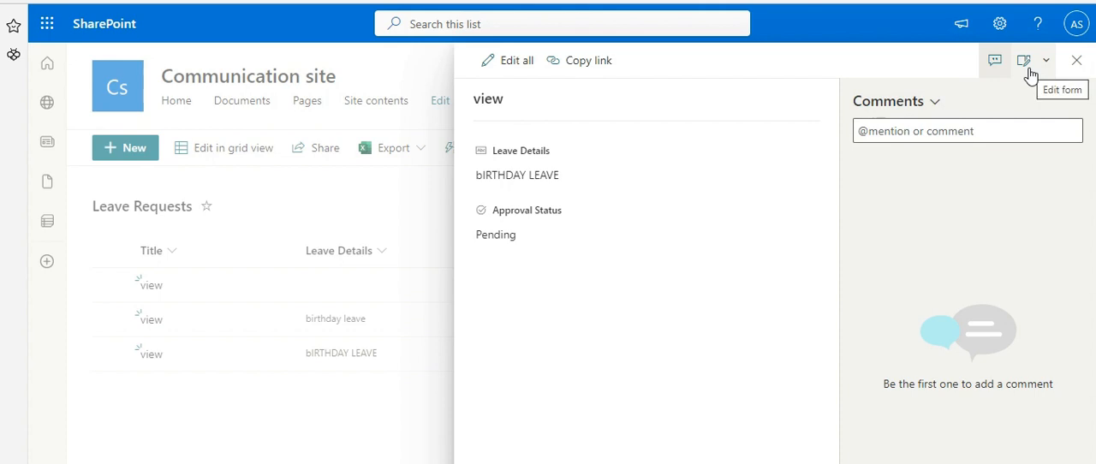
click(1075, 61)
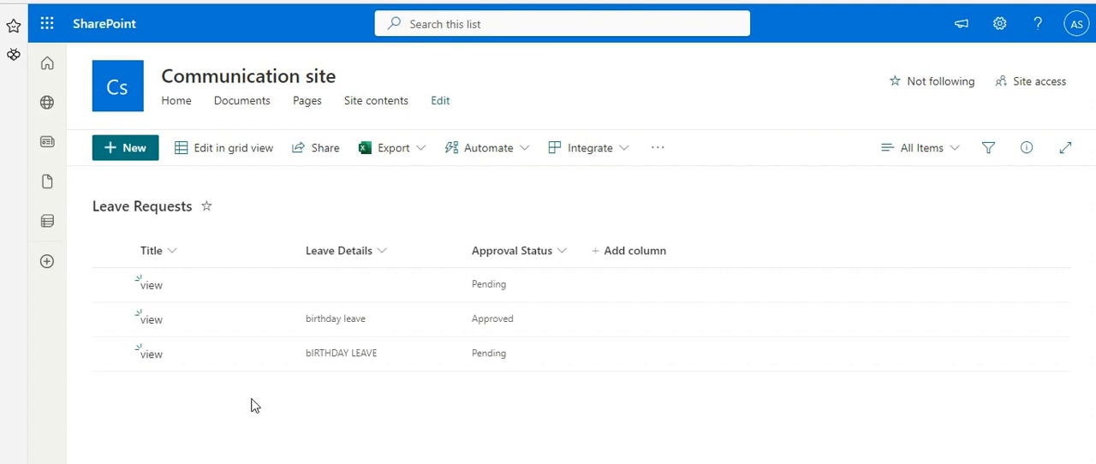
Create another leave request with Leave Details "fsdfds" and save it
click(128, 151)
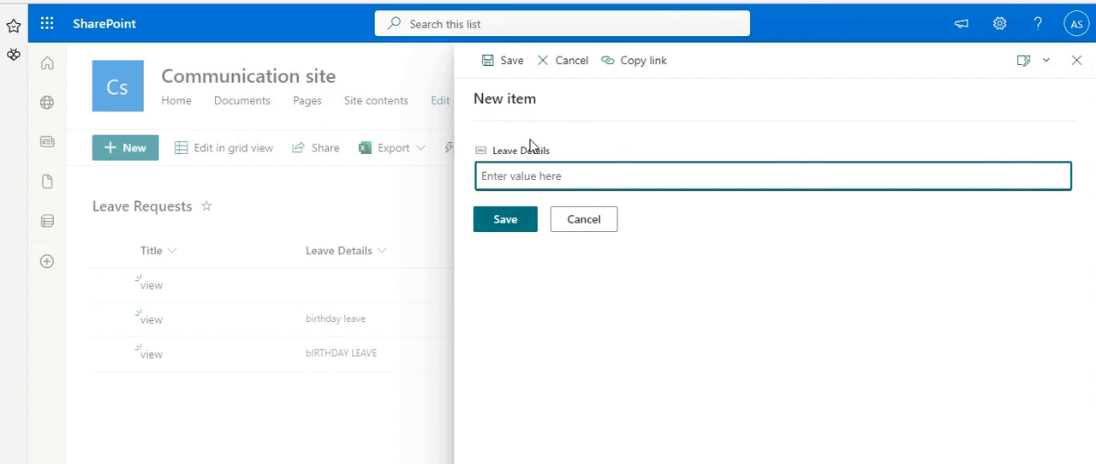
text(hello)
click(521, 226)
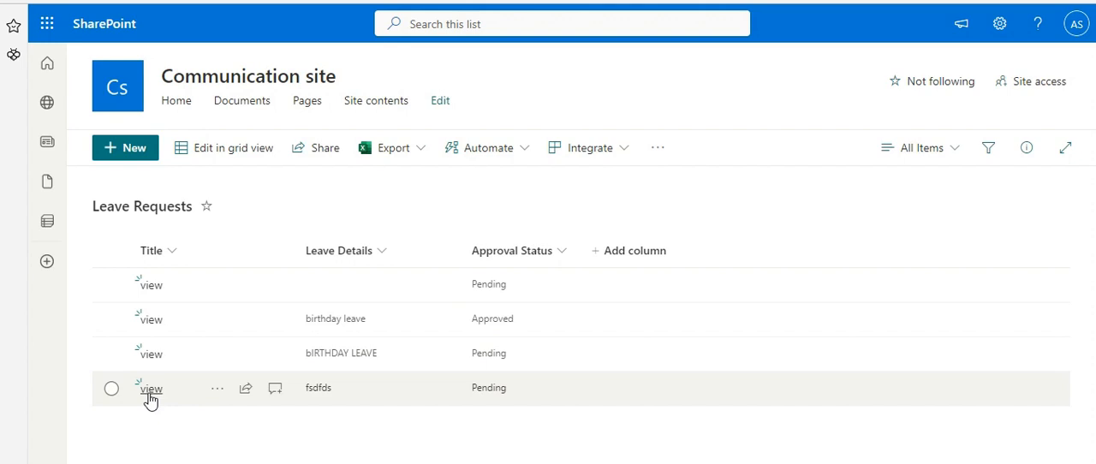
Open the fsdfds leave request to inspect its fields
click(150, 390)
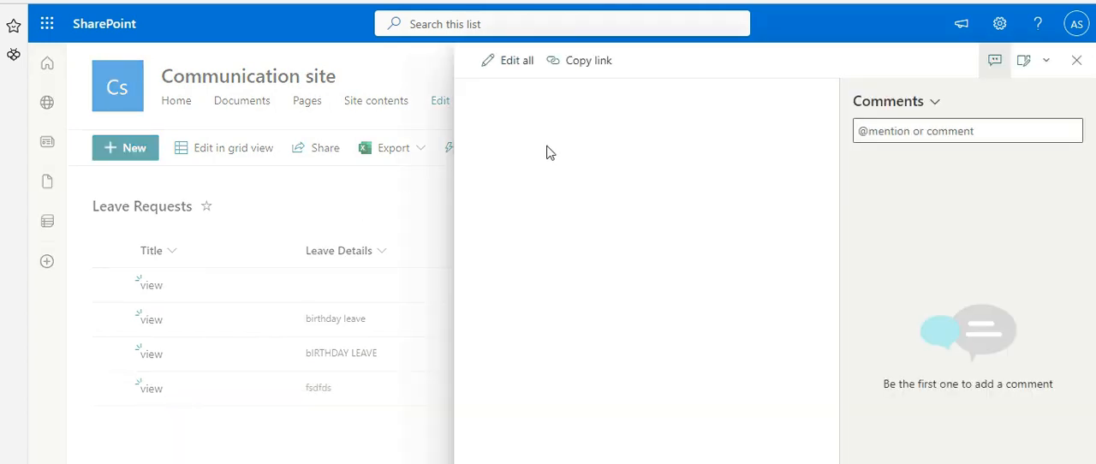